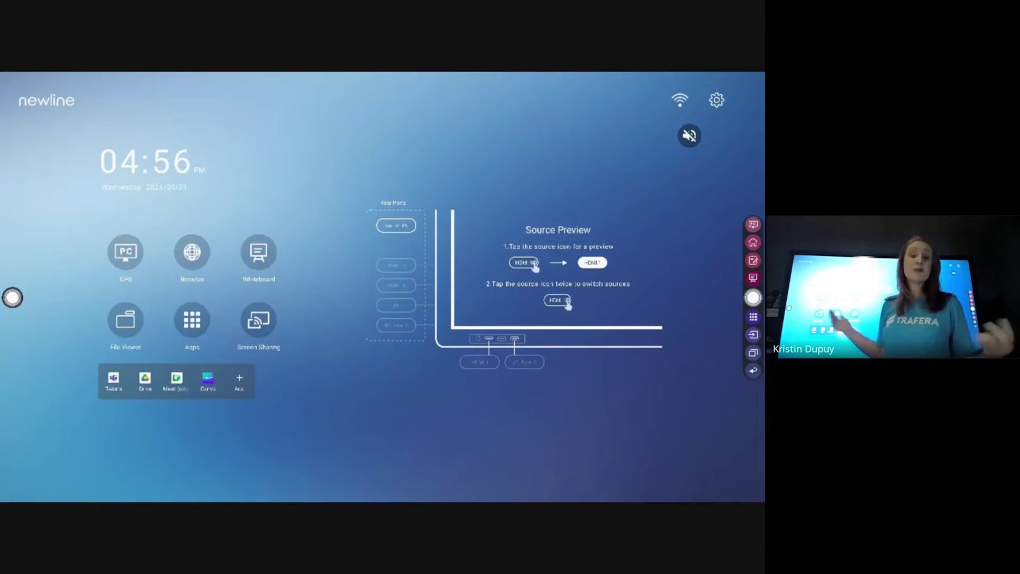
Step: Check what the home screen's Browser shortcut opens and reassign the shortcut to Chrome
left_click(192, 252)
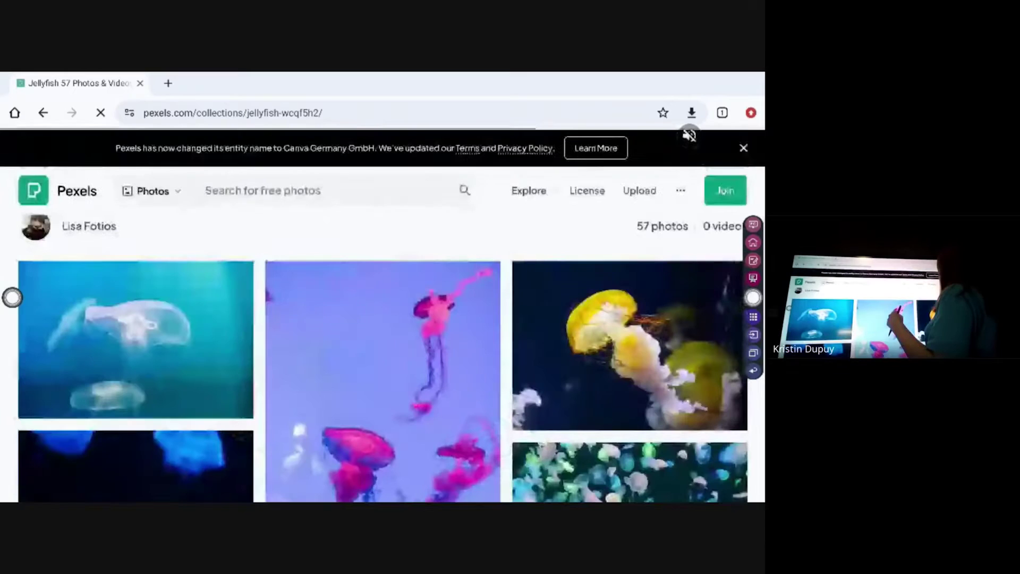
left_click(753, 242)
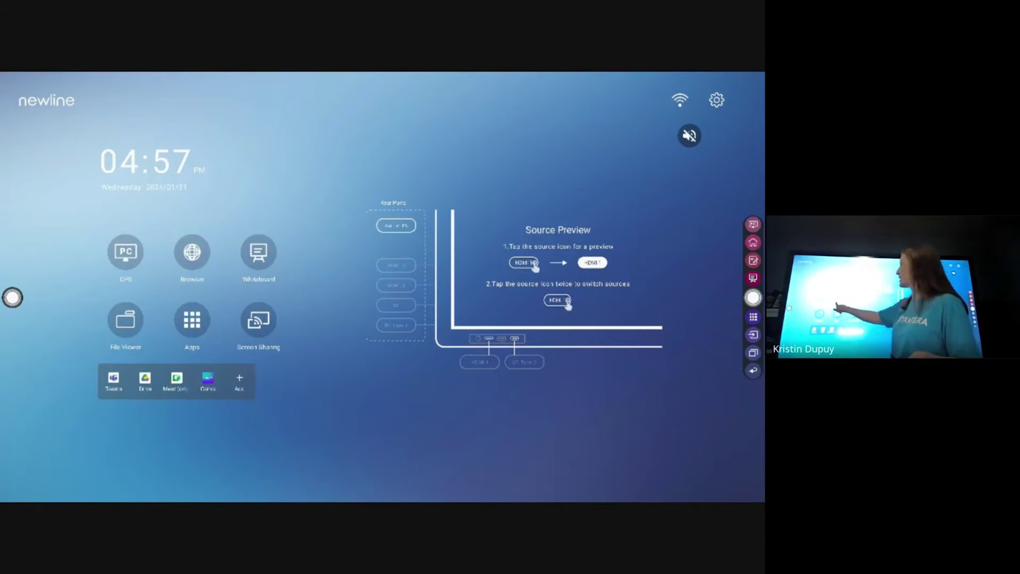
left_click(192, 253)
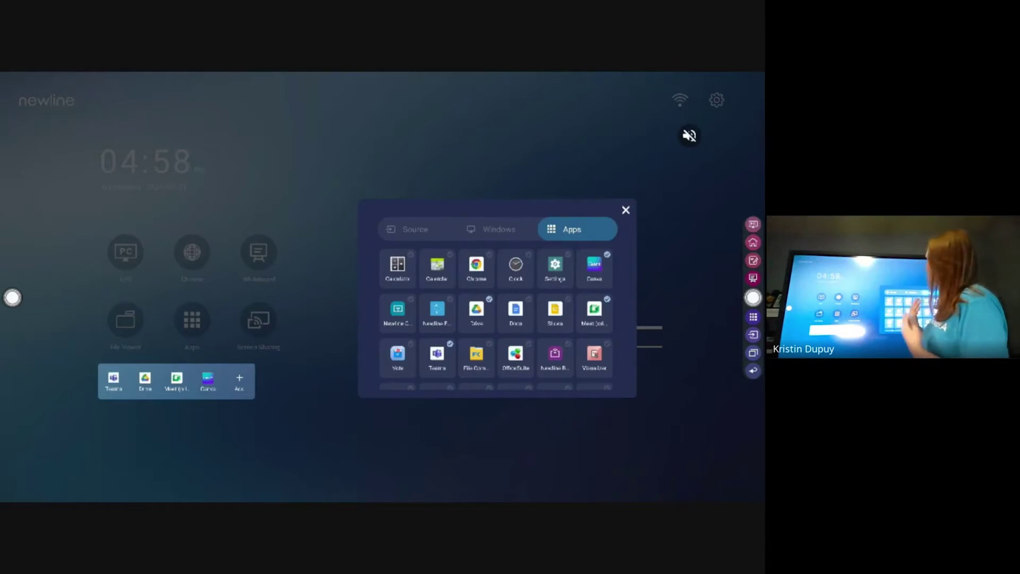
Step: Add Docs to the home screen's row of app shortcuts and close the app selection
scroll(496, 318, "down", 1)
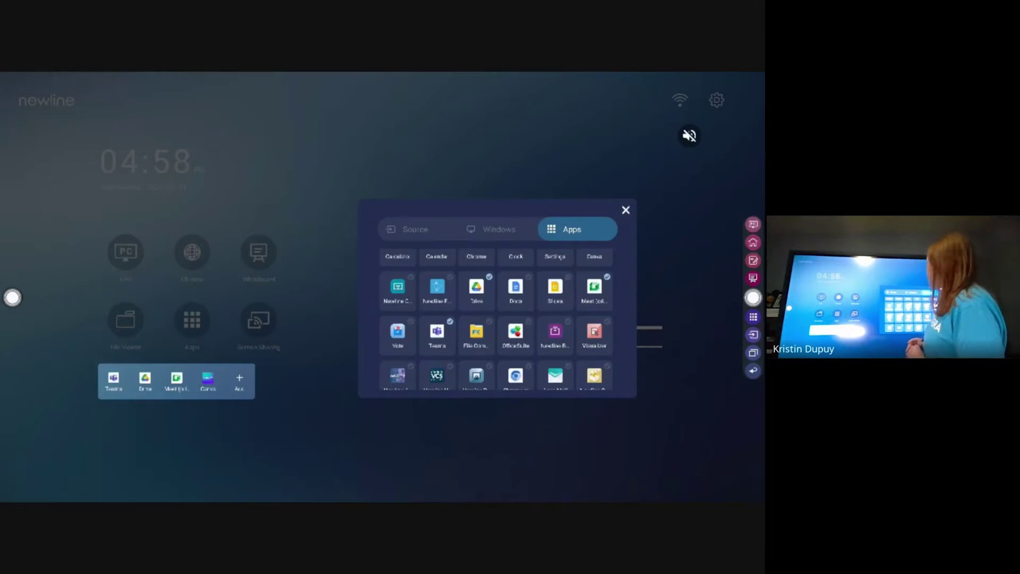
left_click(515, 290)
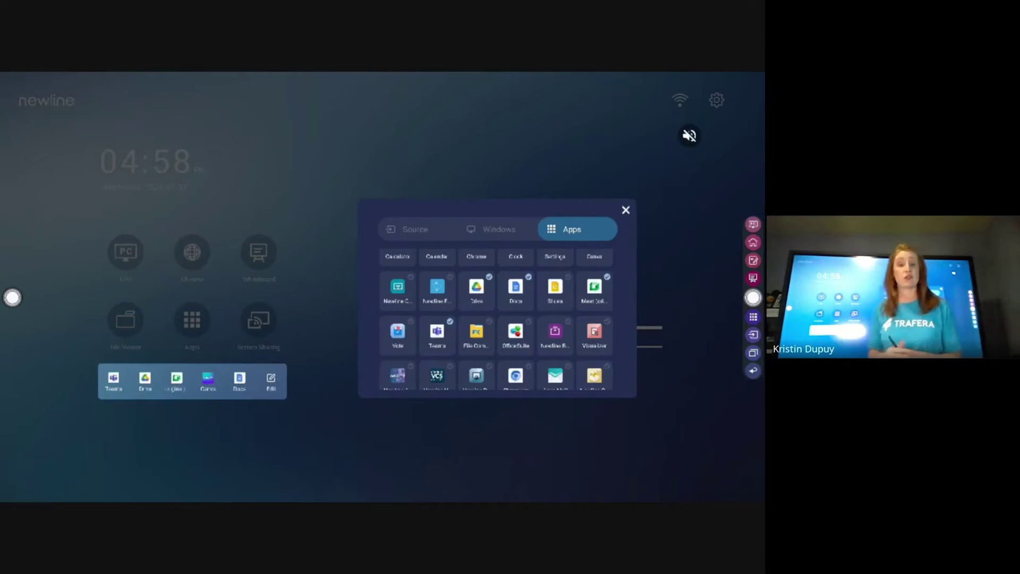
left_click(626, 210)
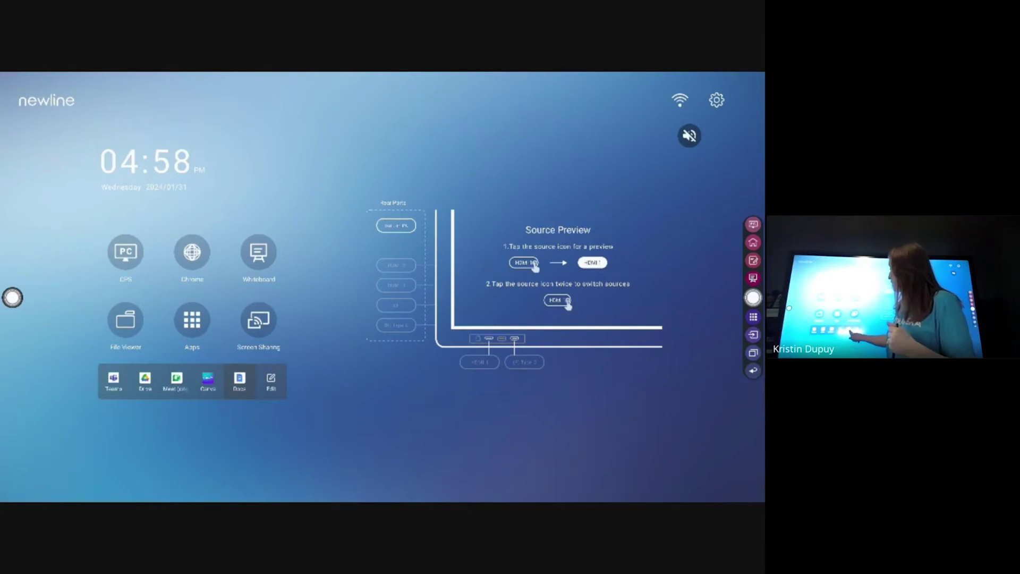
Step: Remove Docs from the home screen's row of app shortcuts and close the app selection
left_click(239, 378)
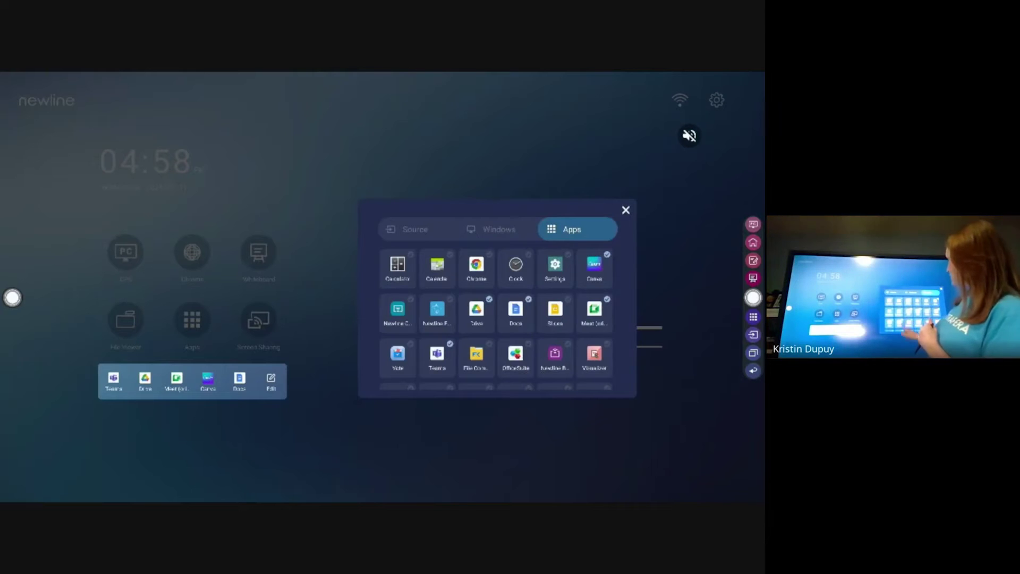
left_click(515, 310)
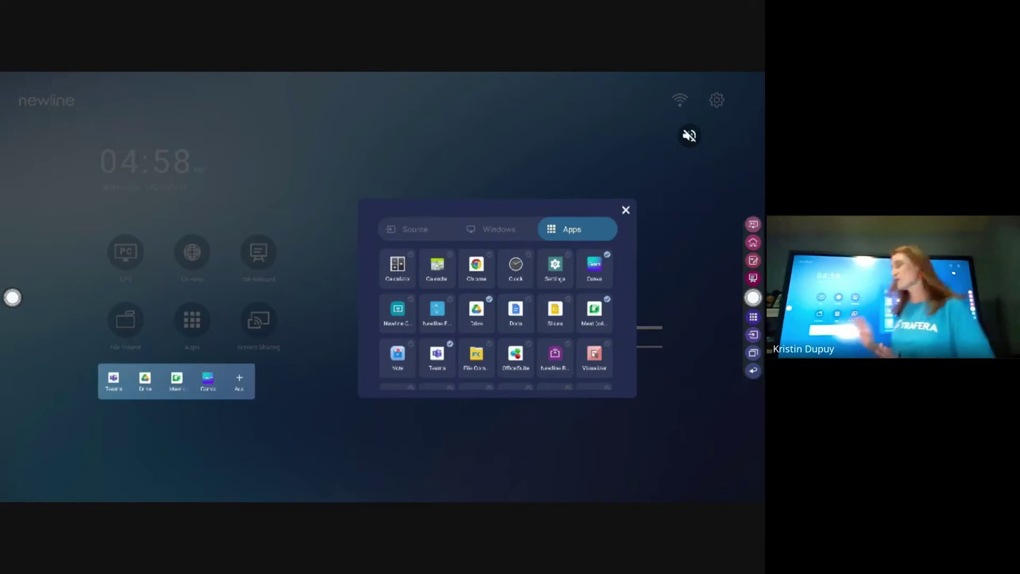
left_click(626, 210)
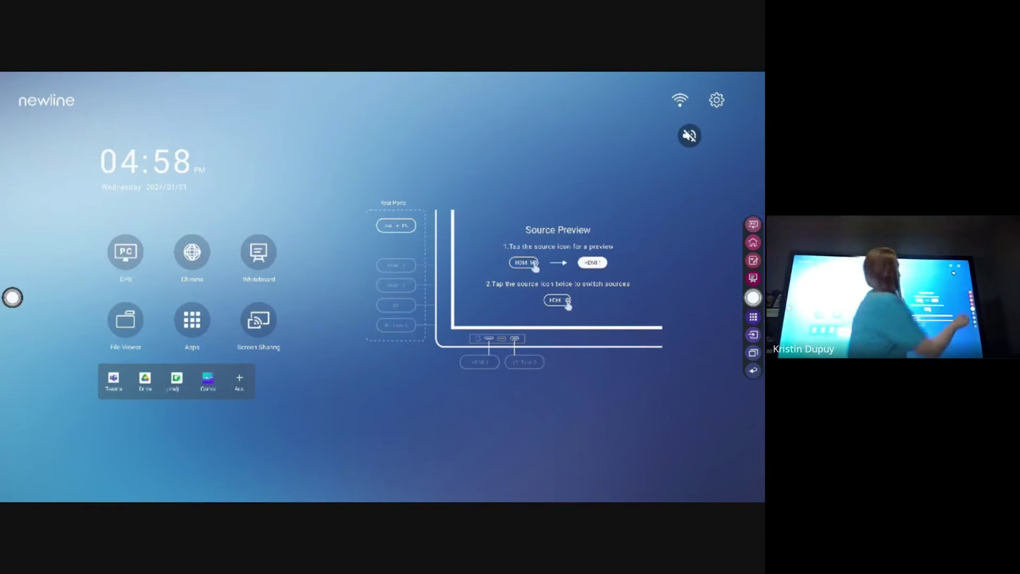
Step: Set the panel's theme to Pixel art in the Display & Theme settings and return to the home screen
left_click(716, 100)
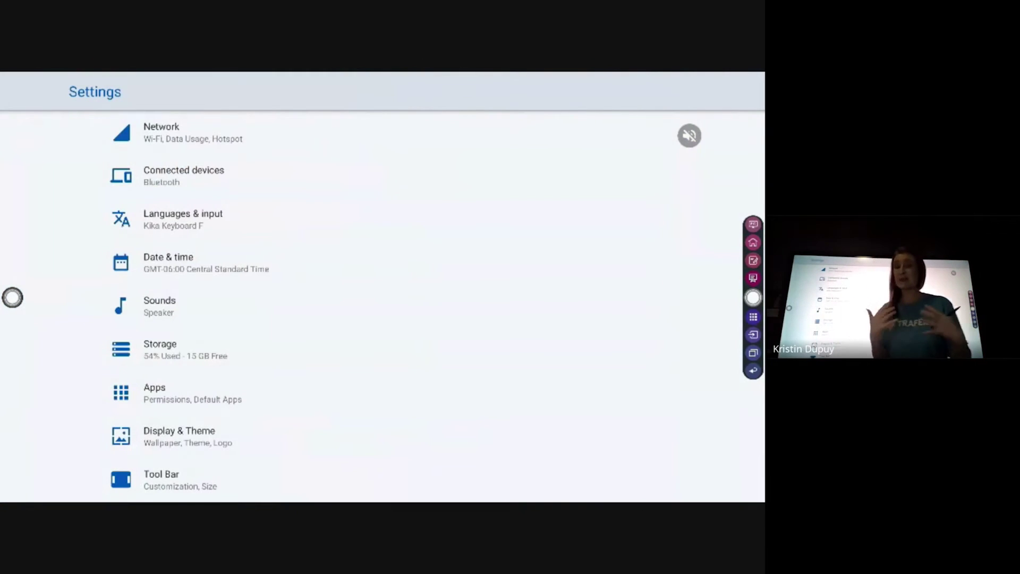
scroll(388, 306, "down", 3)
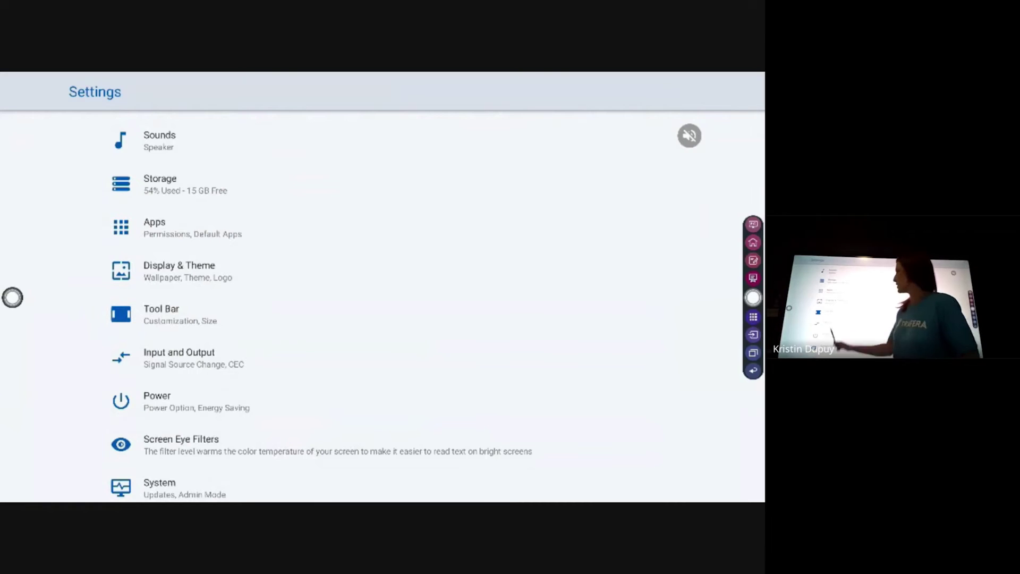
left_click(179, 271)
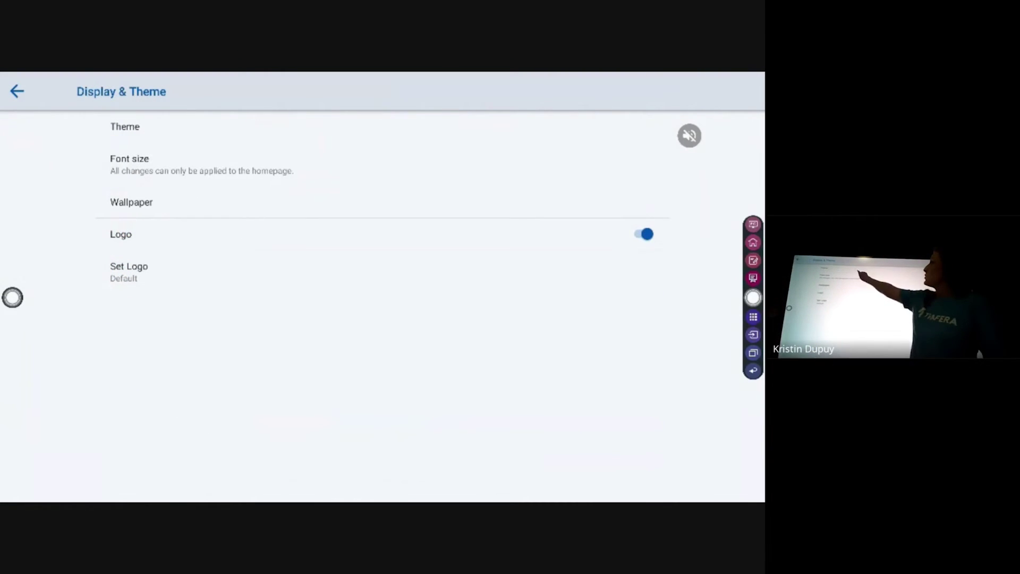
left_click(125, 127)
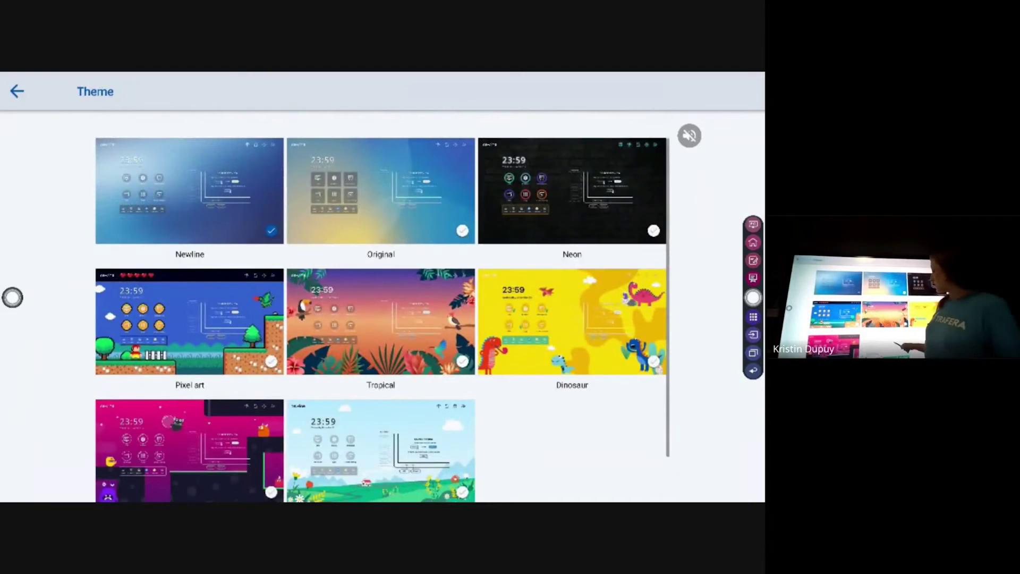
scroll(380, 306, "down", 2)
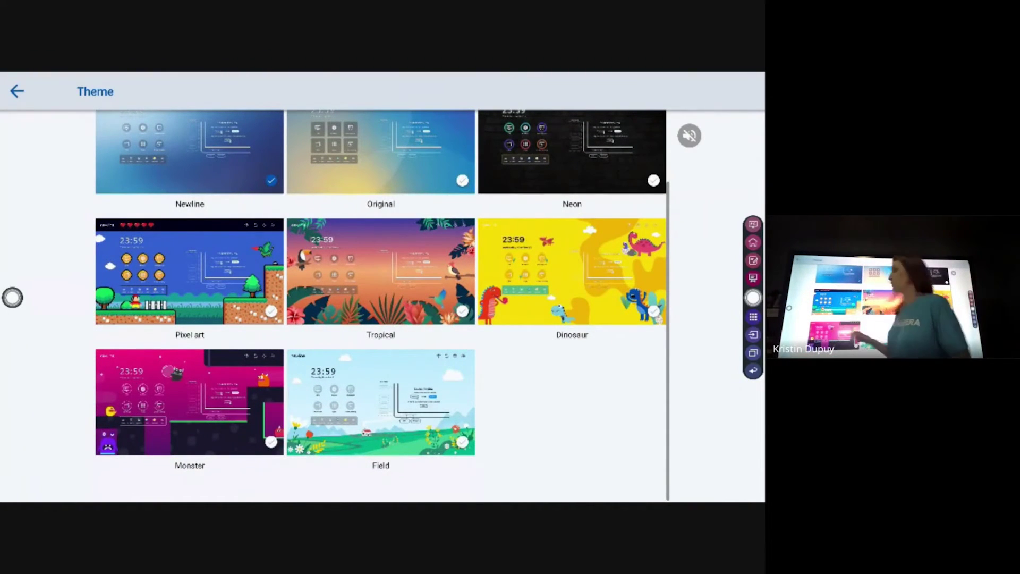
left_click(271, 311)
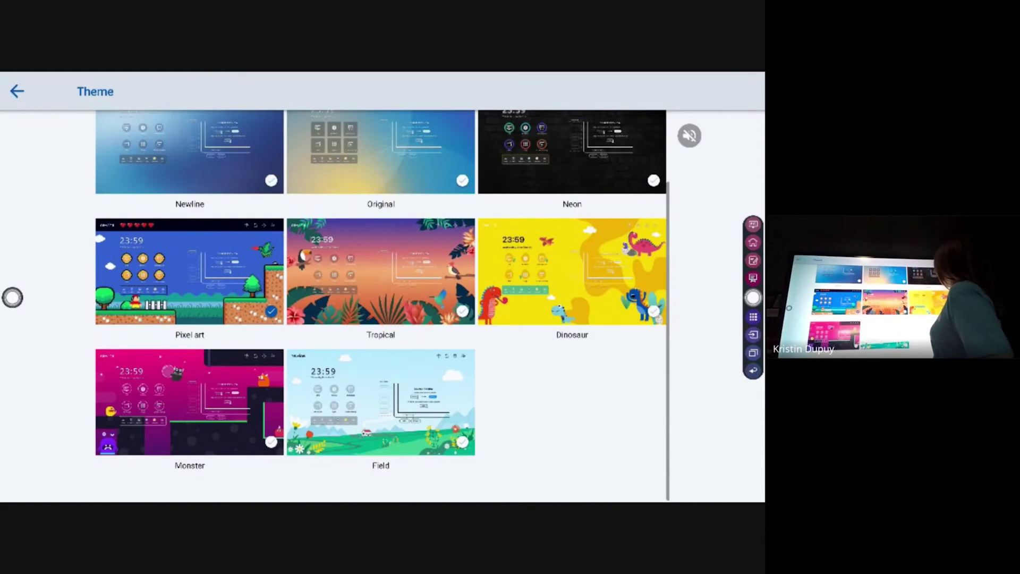
left_click(752, 242)
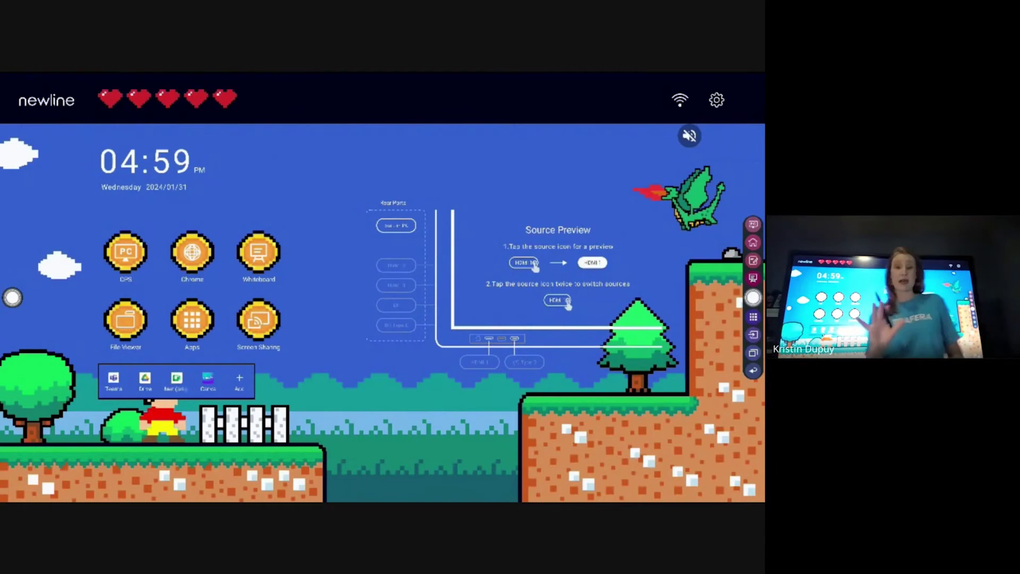
Step: Reopen the Display & Theme settings and look through the available themes
left_click(716, 99)
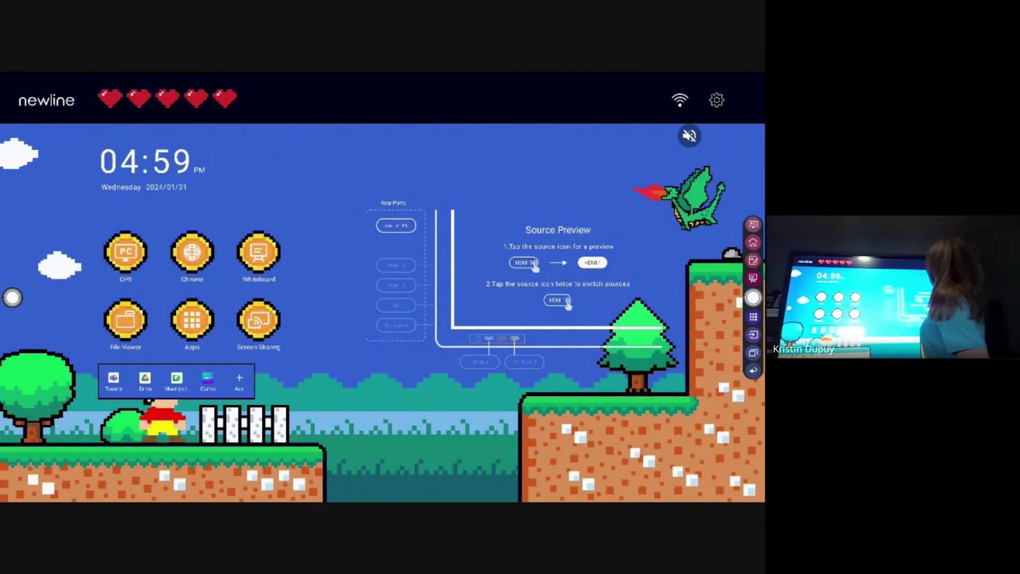
left_click(179, 436)
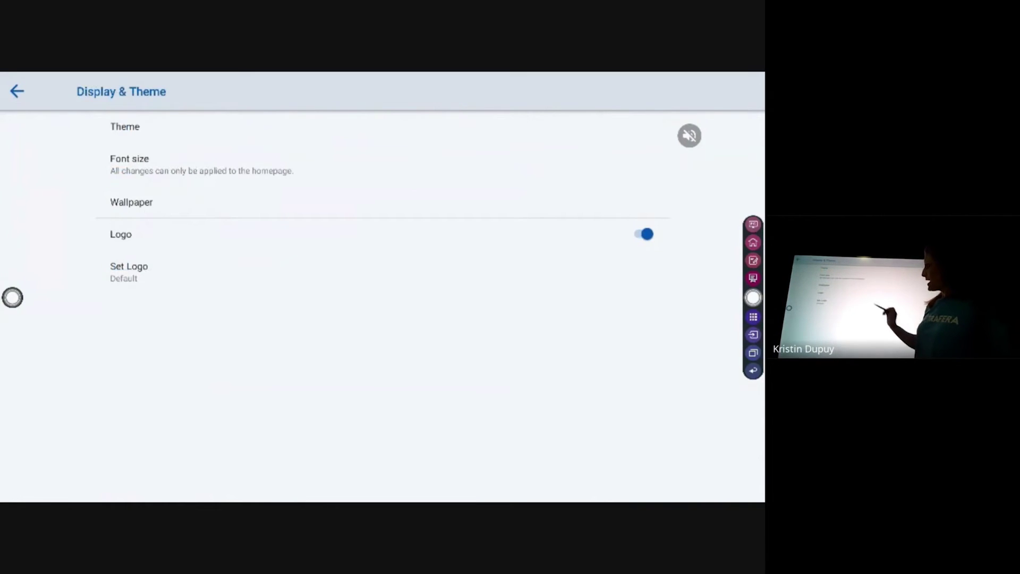
left_click(125, 127)
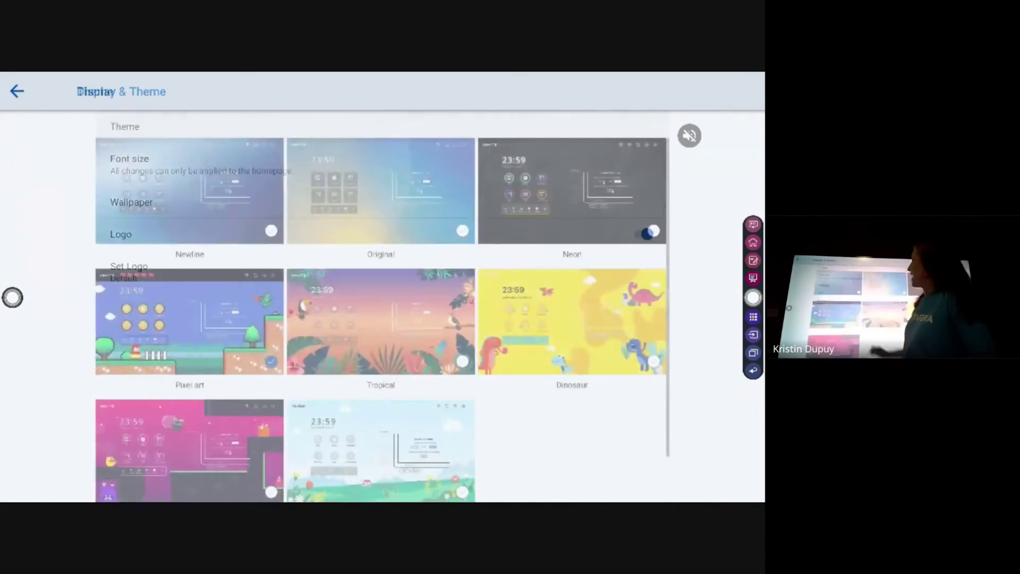
scroll(381, 306, "down", 2)
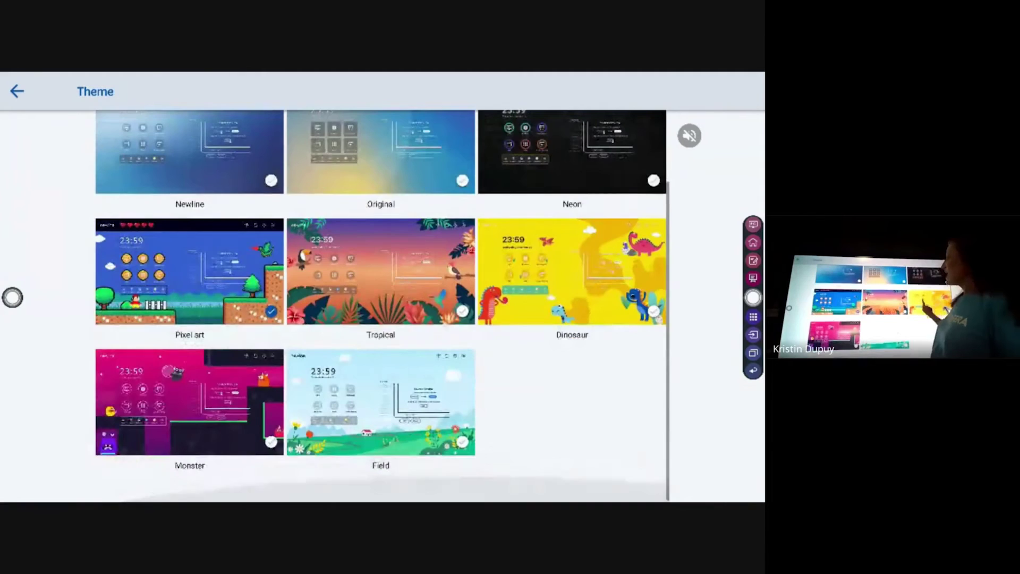
scroll(536, 265, "up", 2)
left_click(17, 91)
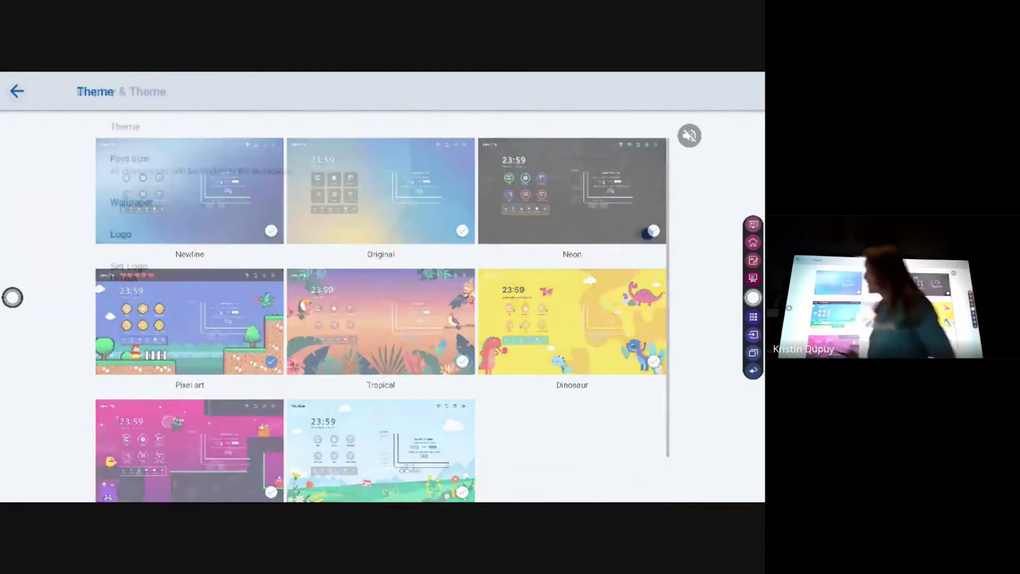
Step: Add the beaded tree photo from the Drive Backgrounds folder as a custom static wallpaper and apply it
left_click(127, 201)
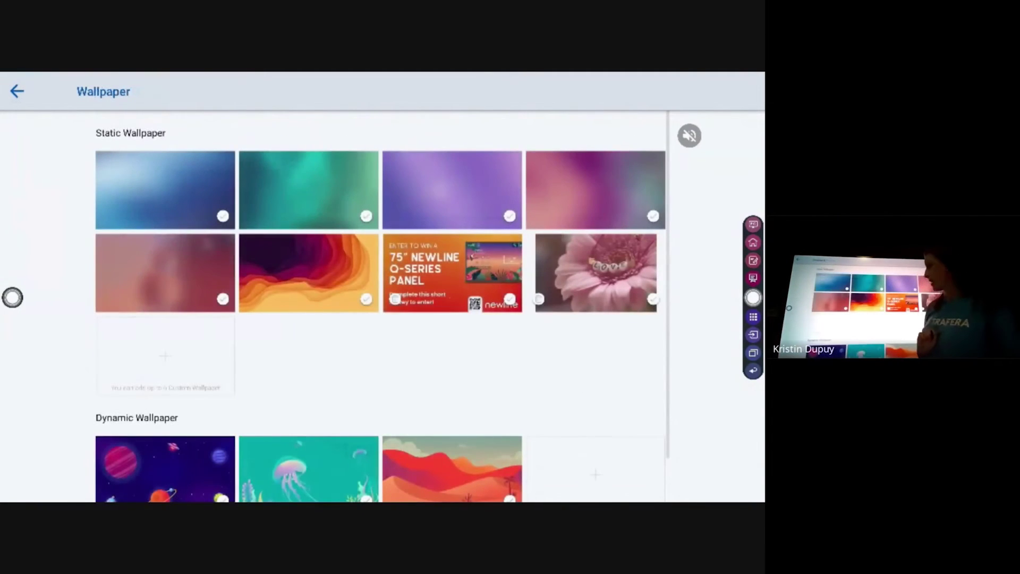
scroll(381, 306, "down", 2)
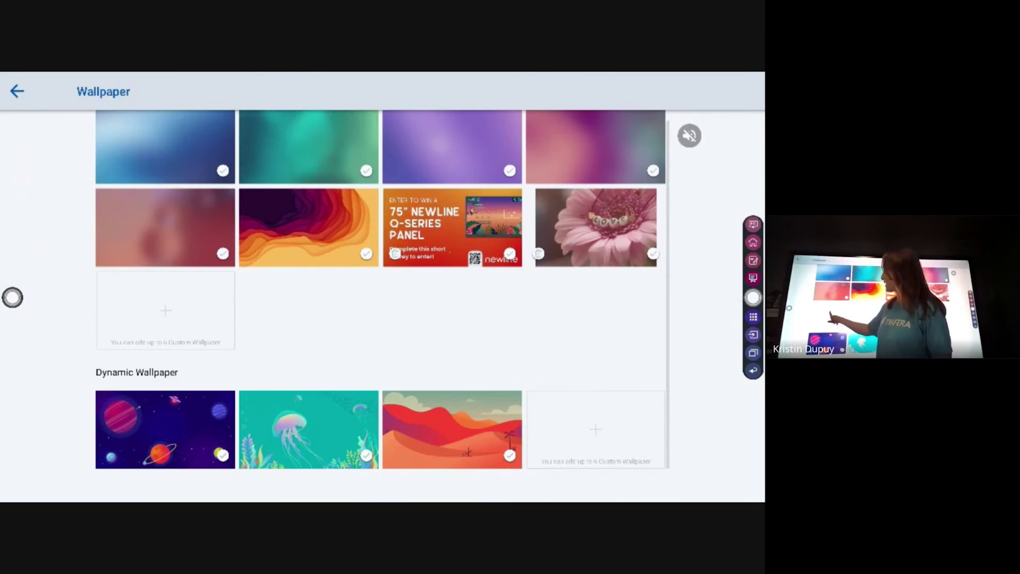
left_click(166, 311)
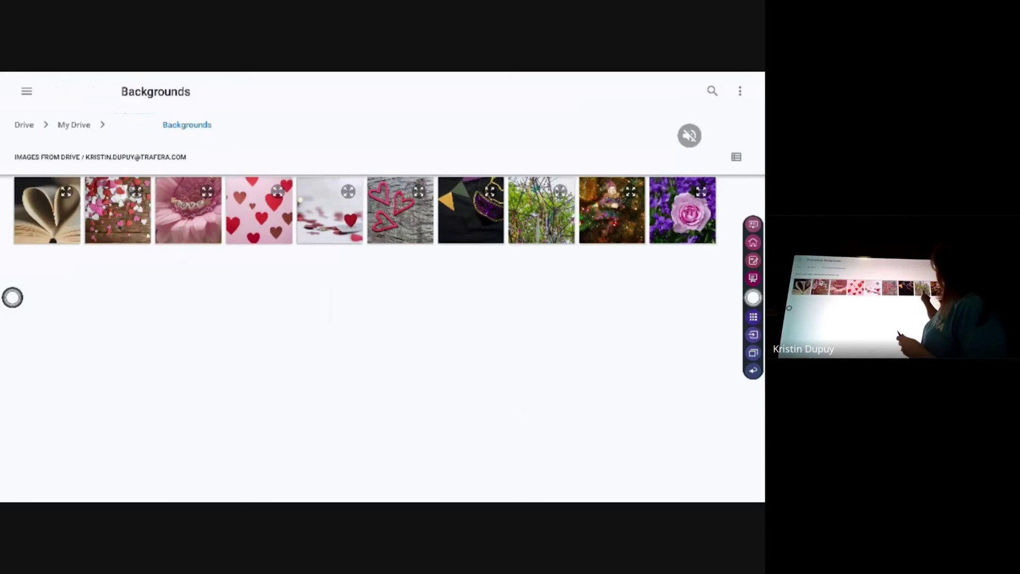
left_click(542, 211)
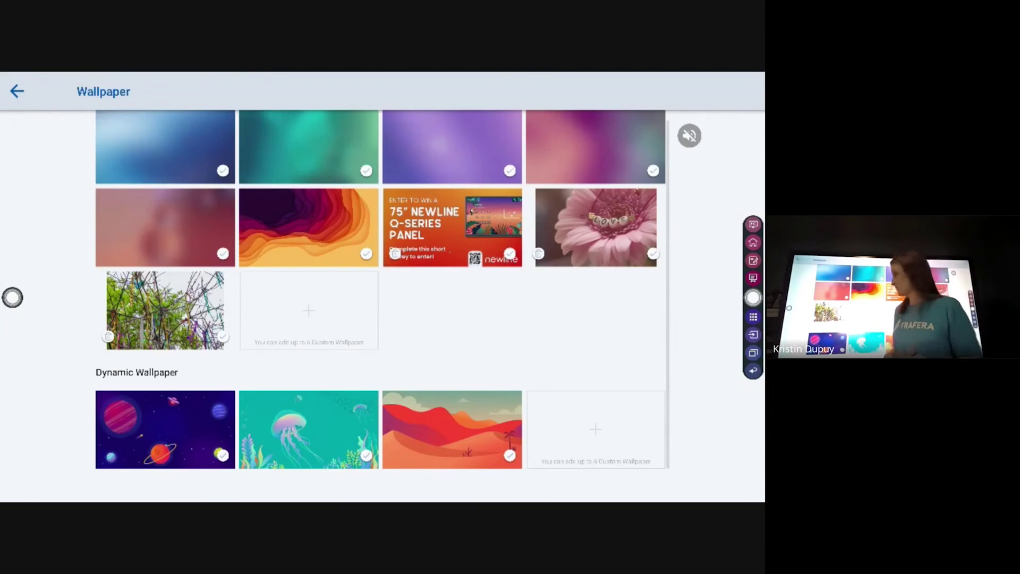
left_click(223, 337)
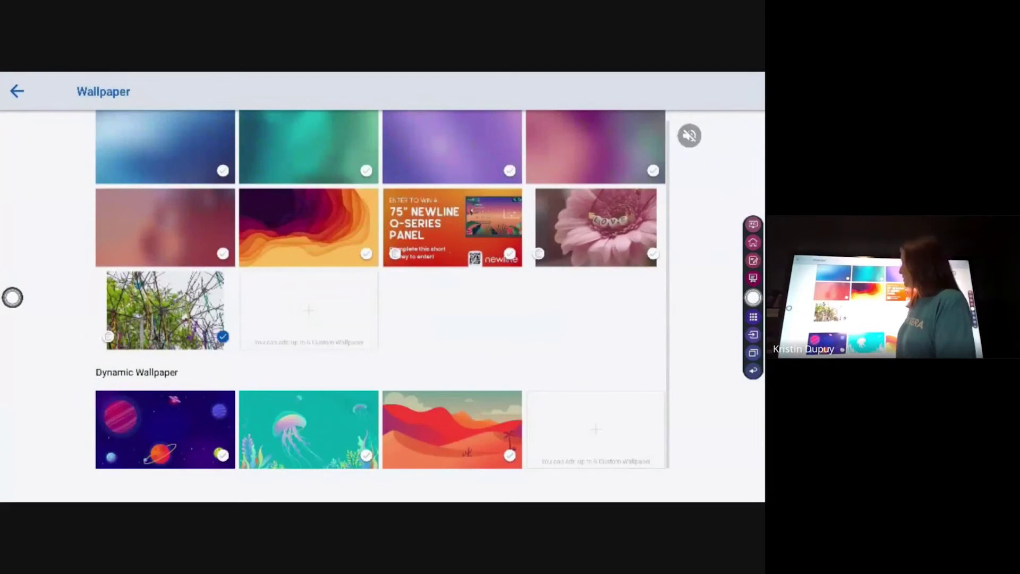
left_click(17, 91)
Step: Expand the side toolbar on the opposite screen edge and use it to return to the home screen
left_click(12, 298)
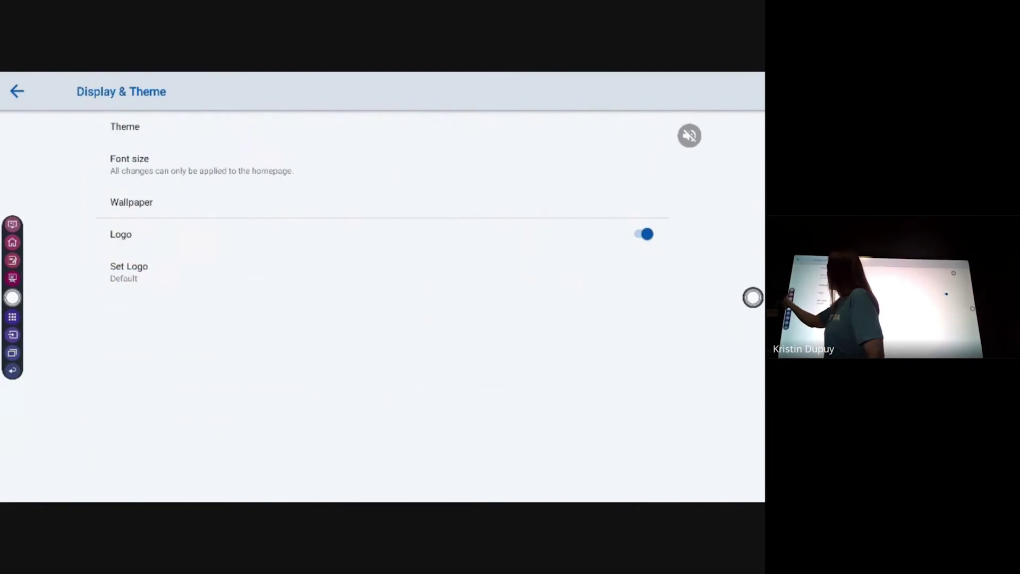
left_click(12, 243)
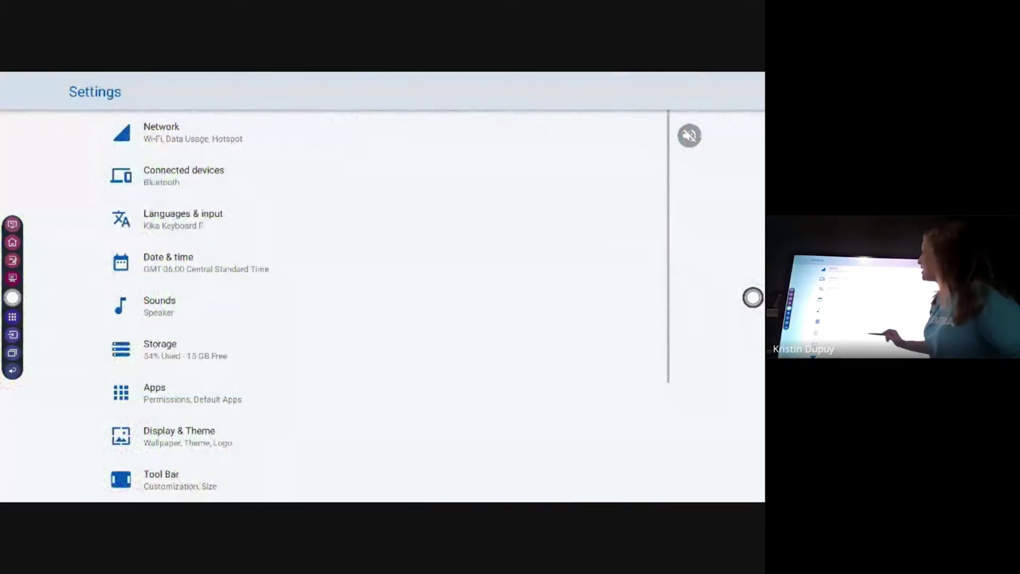
Step: Change the theme to Field in the Display & Theme settings
left_click(179, 436)
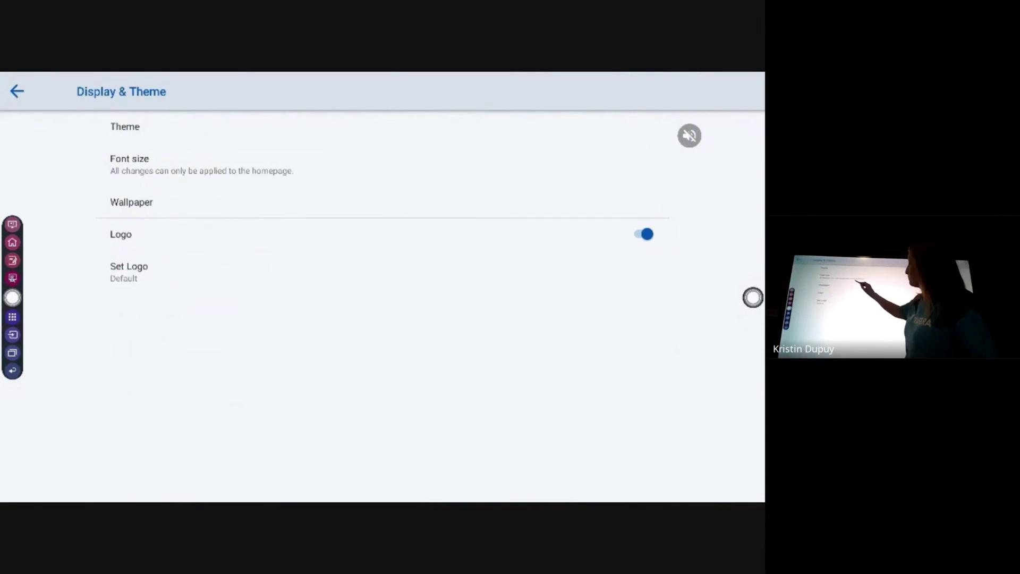
left_click(125, 126)
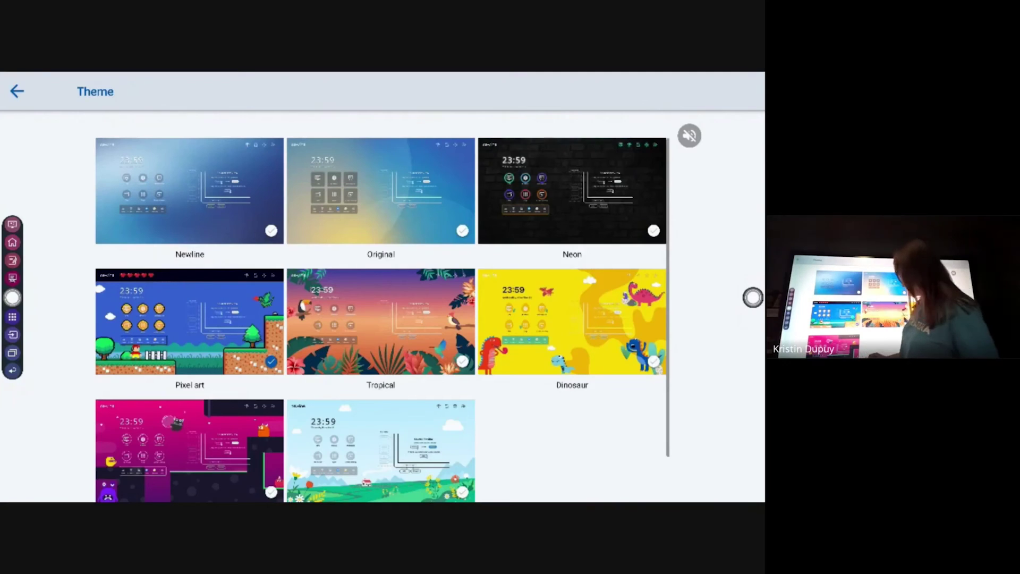
left_click(404, 452)
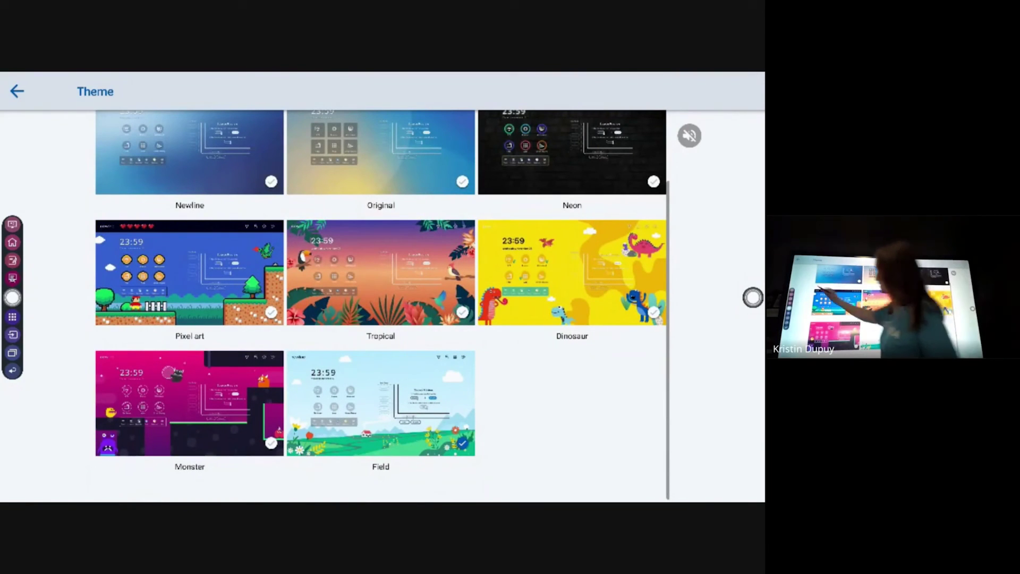
left_click(17, 91)
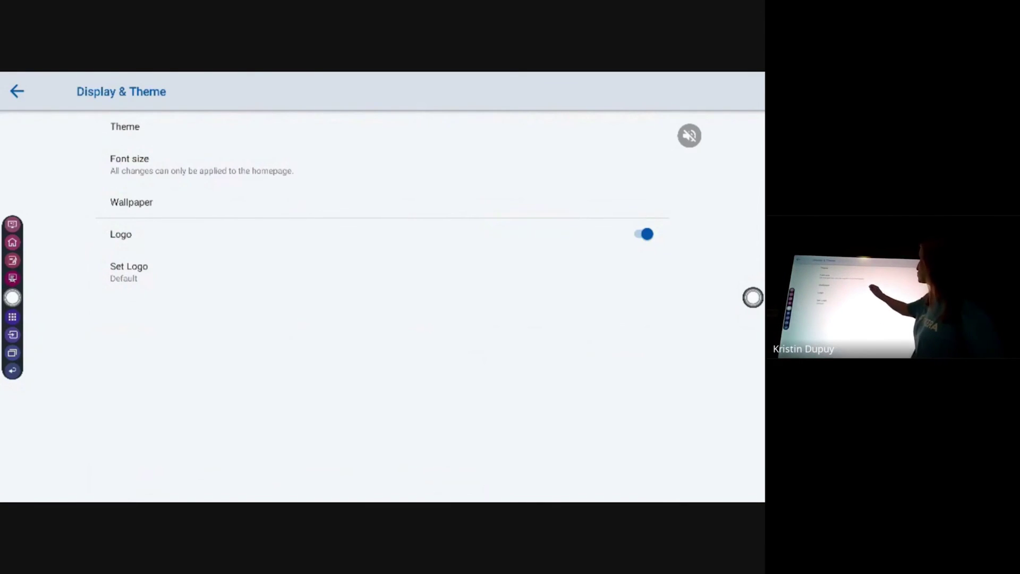
Step: Apply the custom beaded tree photo as the wallpaper and return to the home screen
left_click(131, 201)
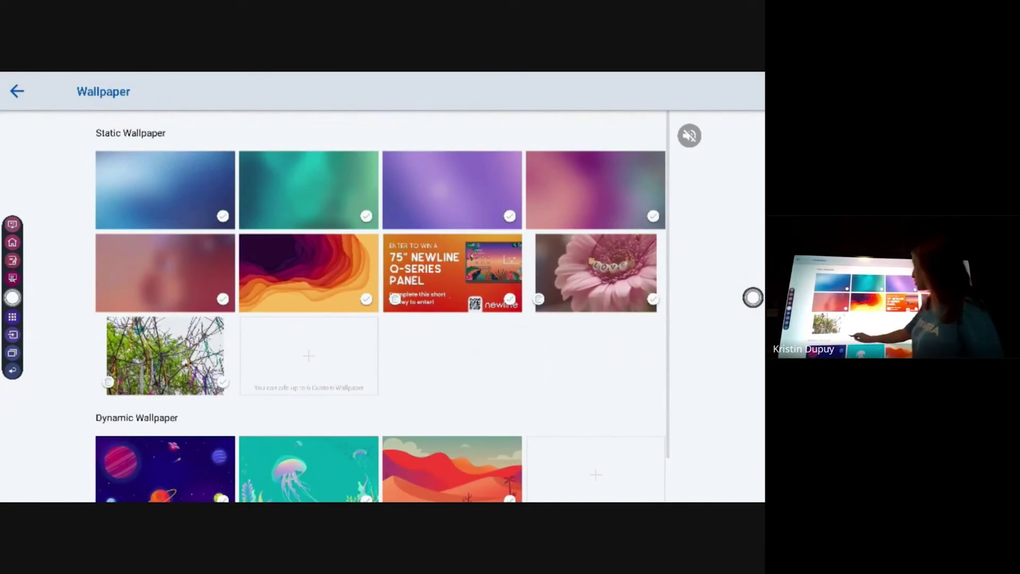
left_click(165, 355)
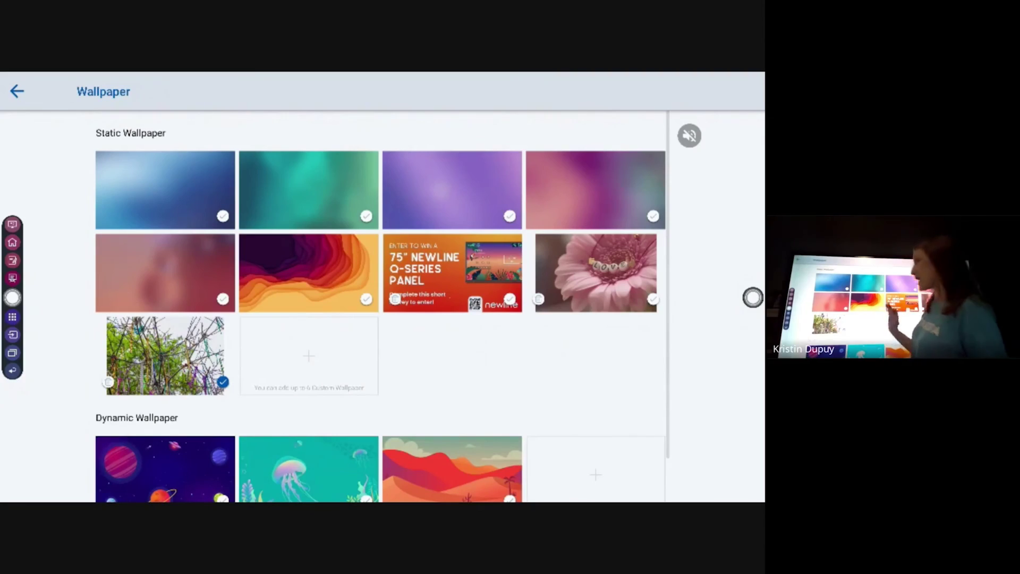
left_click(17, 91)
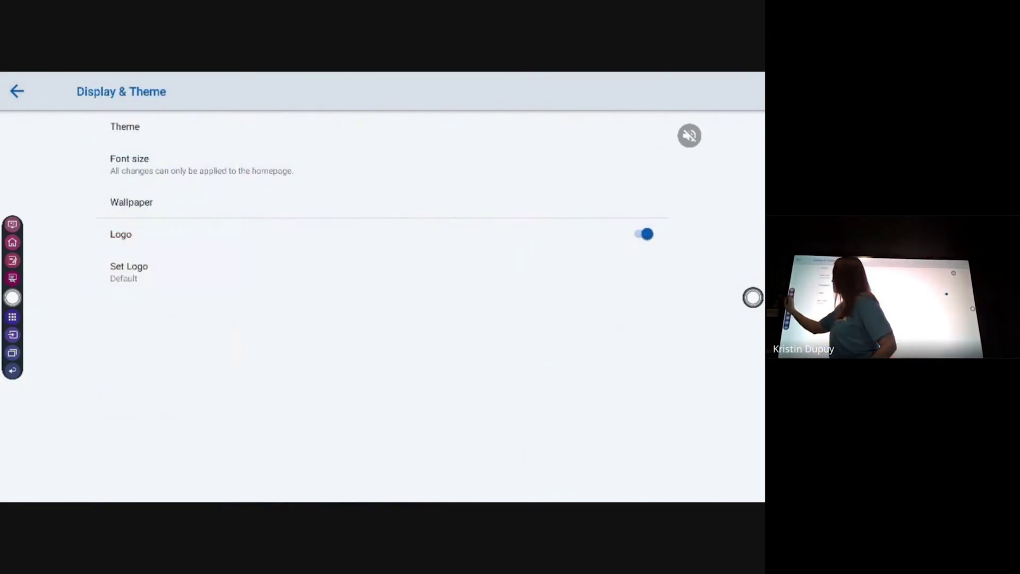
left_click(12, 242)
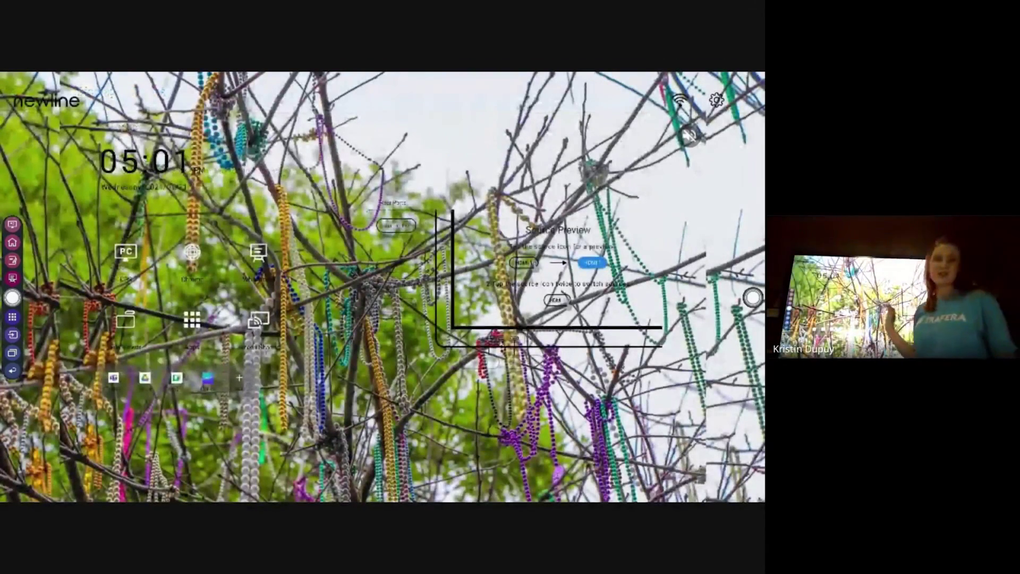